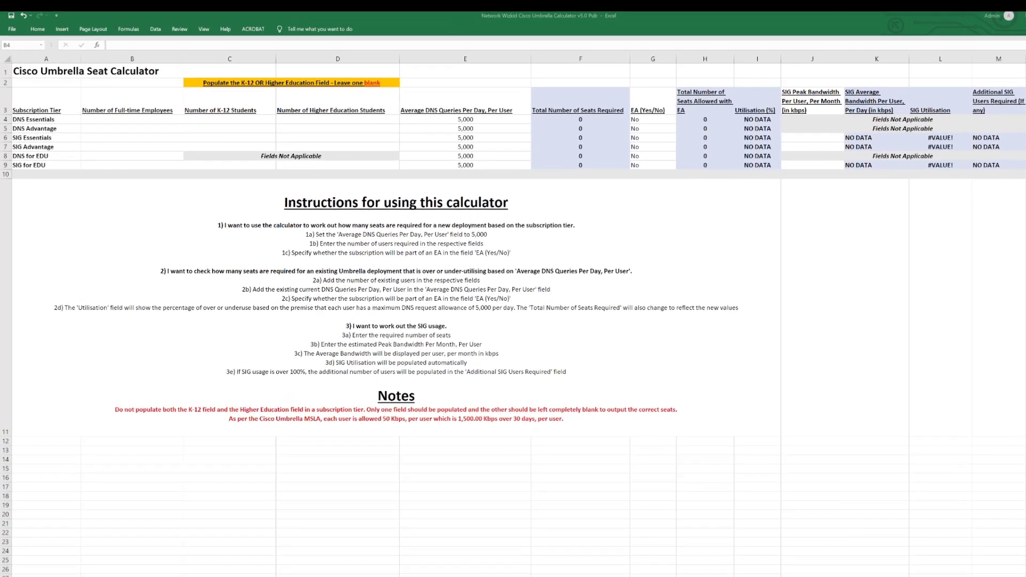
- Examine the seat calculator's subscription tiers, student, DNS query, EA and SIG columns, and its usage instructions
{"action": "left_click", "coordinate": [201, 125]}
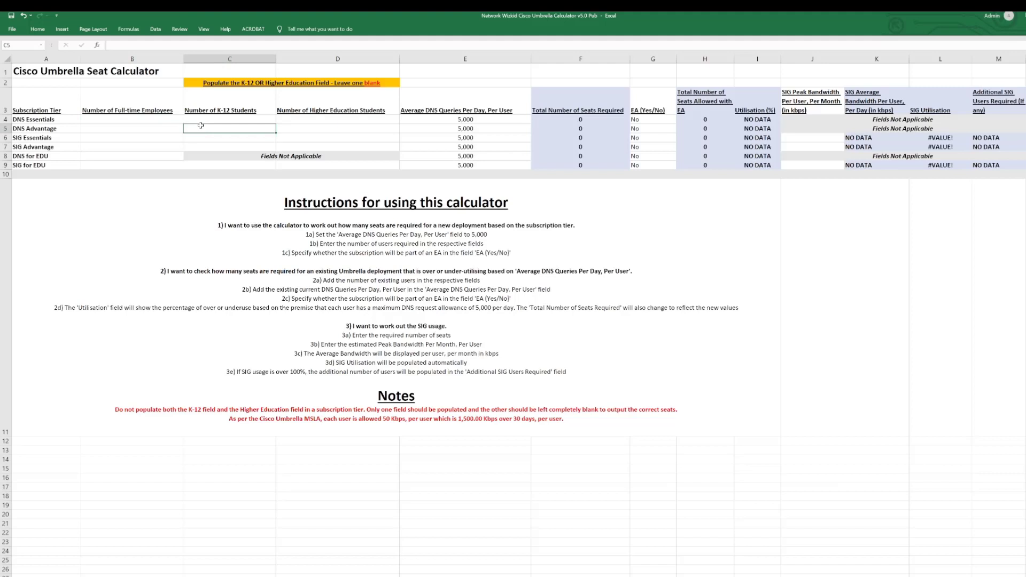
{"action": "left_click", "coordinate": [310, 121]}
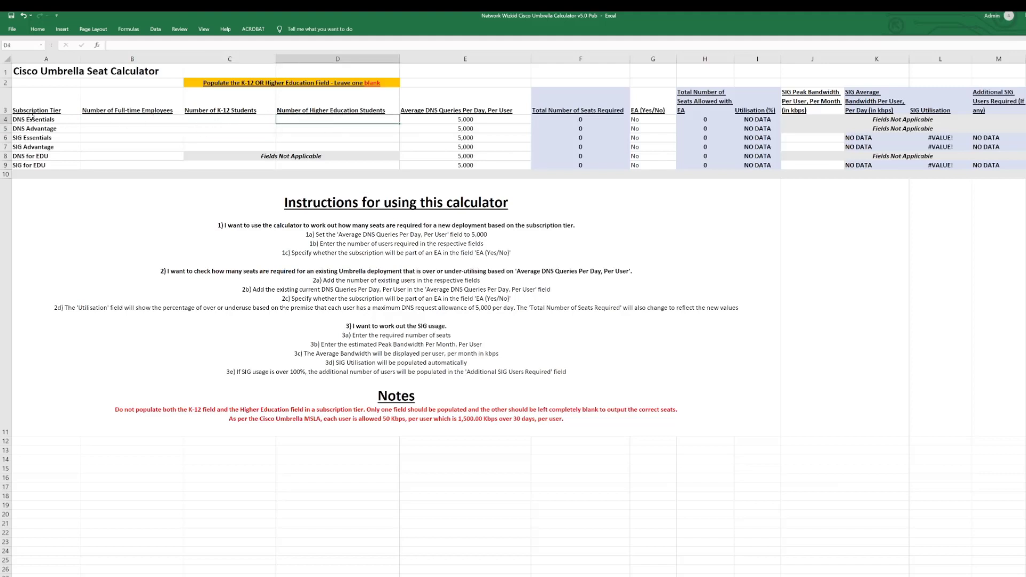
{"action": "left_click_drag", "start_coordinate": [32, 118], "coordinate": [36, 163]}
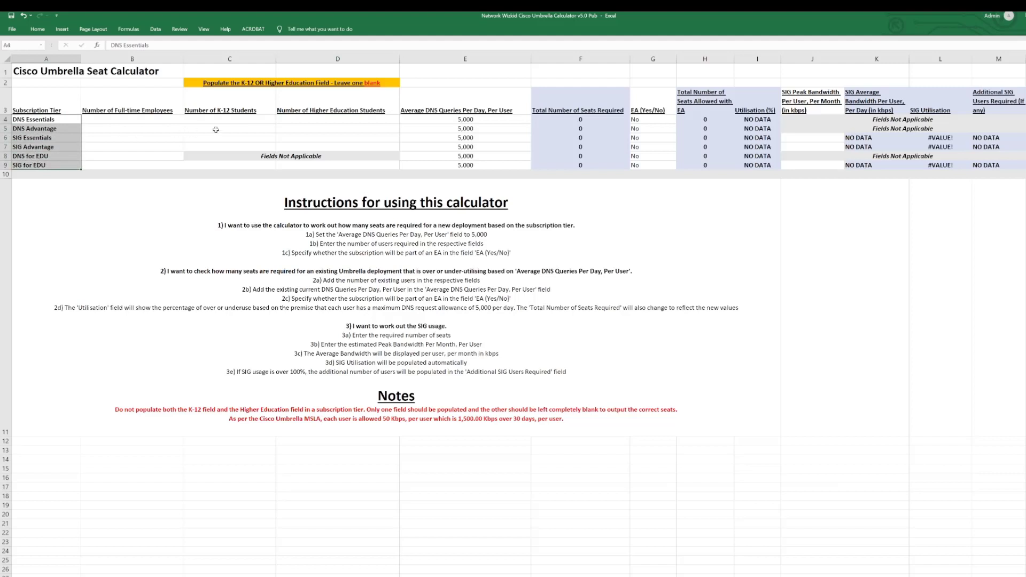
{"action": "left_click", "coordinate": [232, 129]}
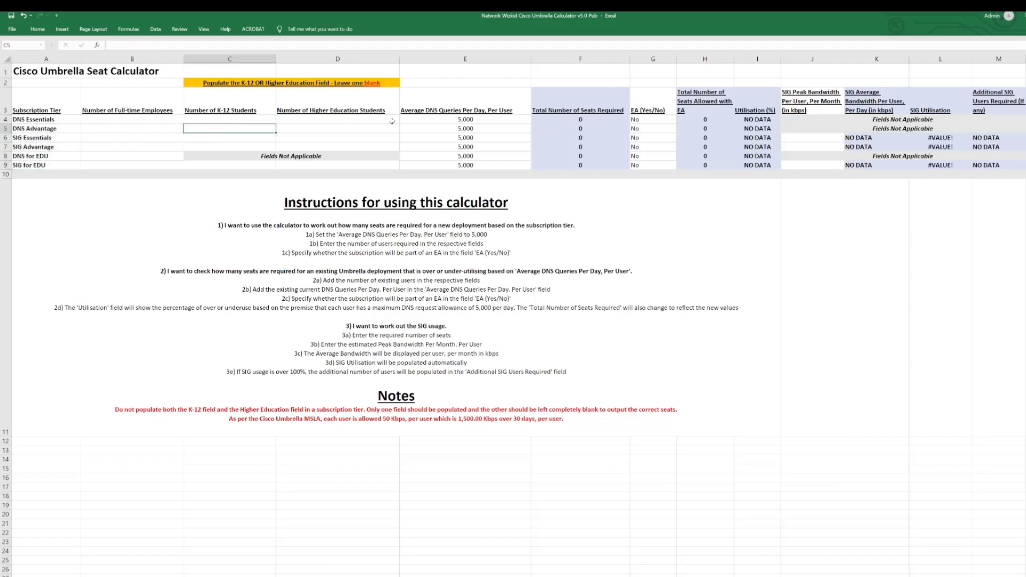
{"action": "left_click", "coordinate": [431, 121]}
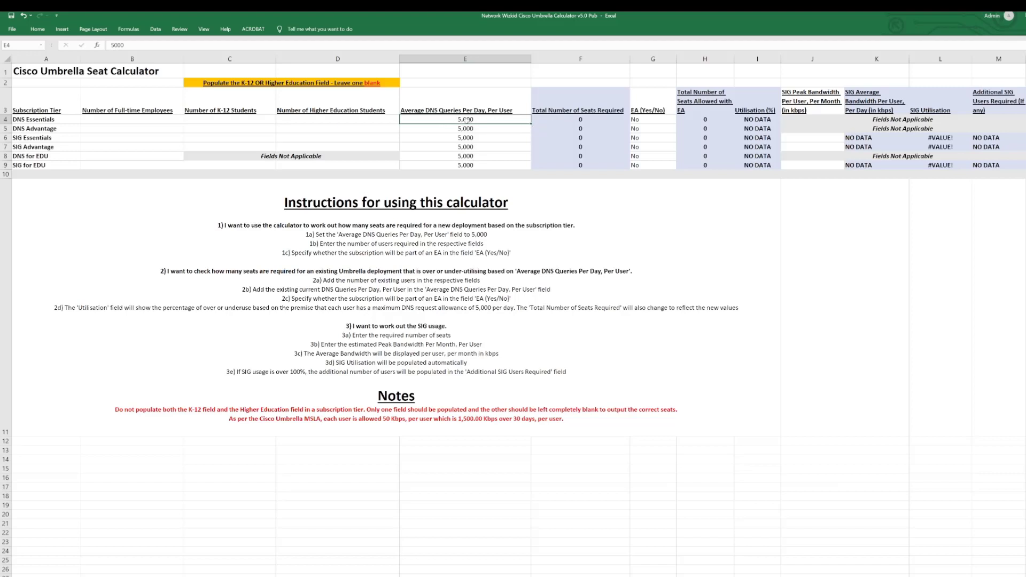
{"action": "left_click_drag", "start_coordinate": [467, 120], "coordinate": [459, 165]}
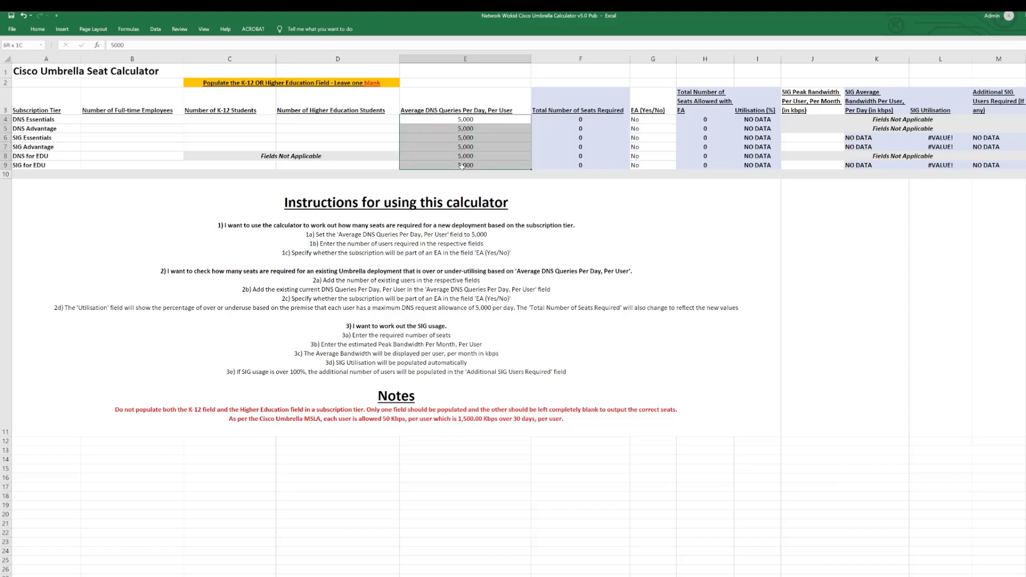
{"action": "left_click", "coordinate": [466, 119]}
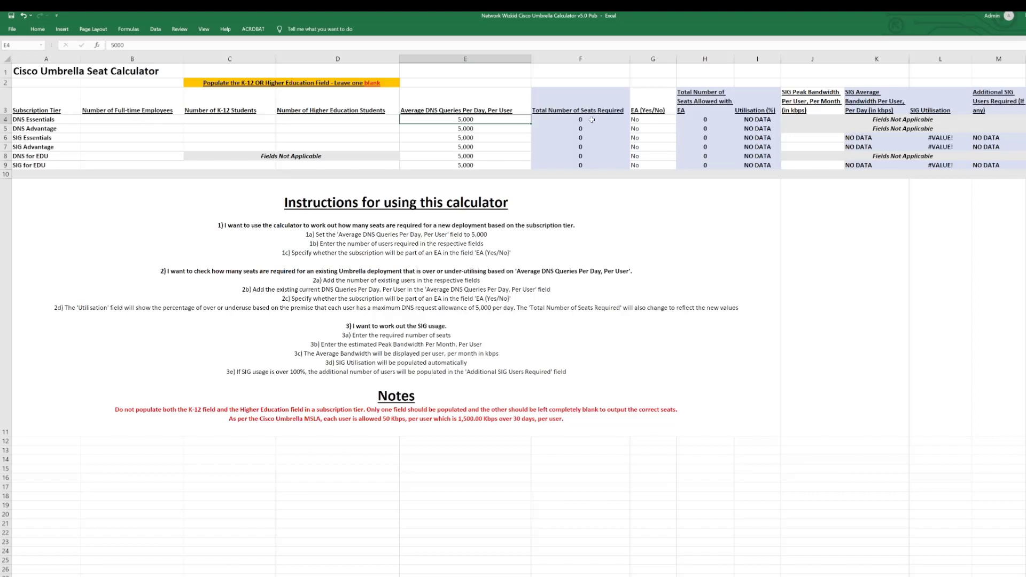
{"action": "left_click", "coordinate": [663, 124]}
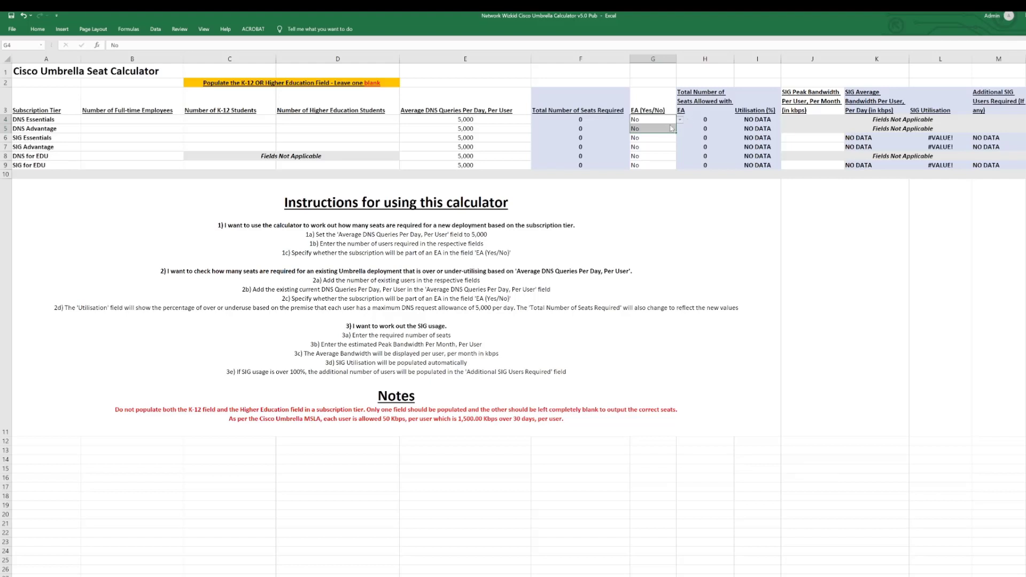
{"action": "left_click", "coordinate": [642, 84]}
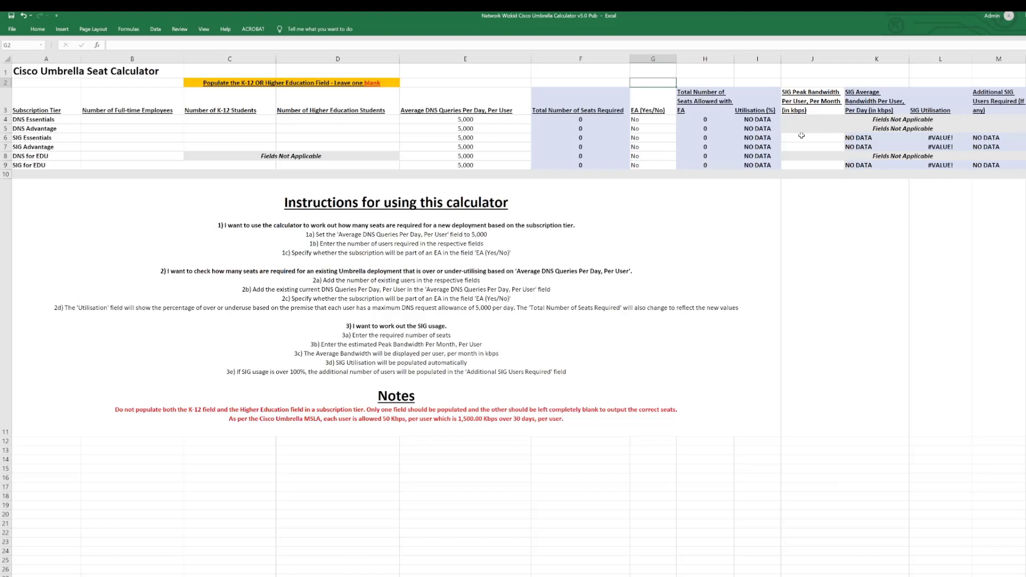
{"action": "left_click", "coordinate": [140, 118]}
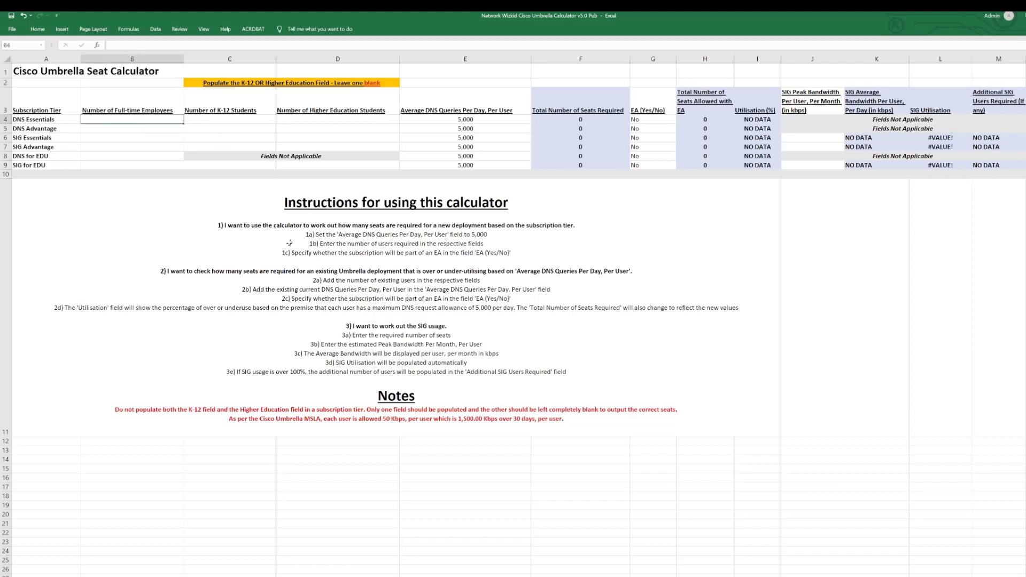
{"action": "left_click", "coordinate": [228, 267]}
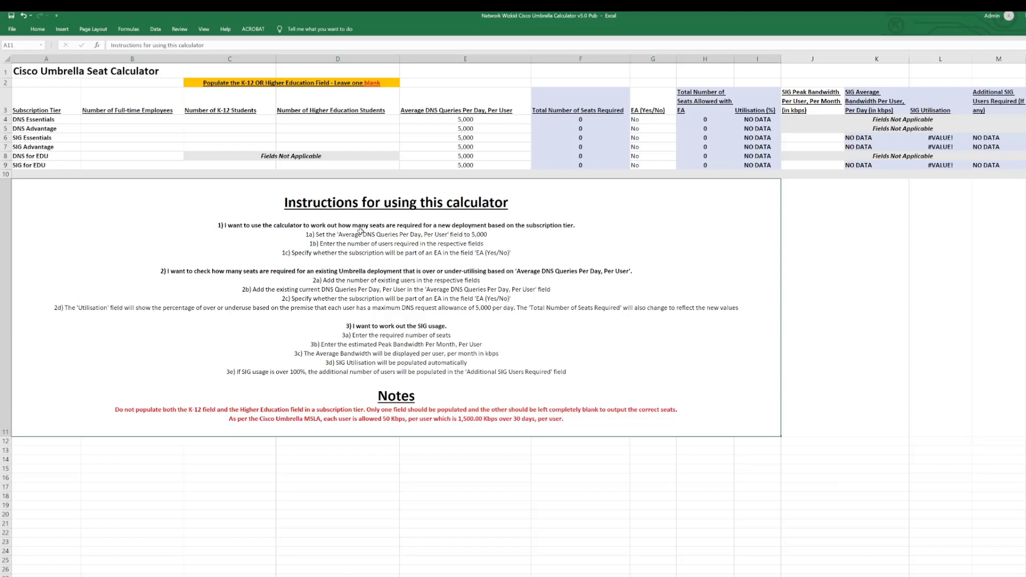
- Enter 1500 full-time employees and 500 K-12 students for DNS Essentials, leaving the higher education field blank
{"action": "left_click", "coordinate": [124, 121]}
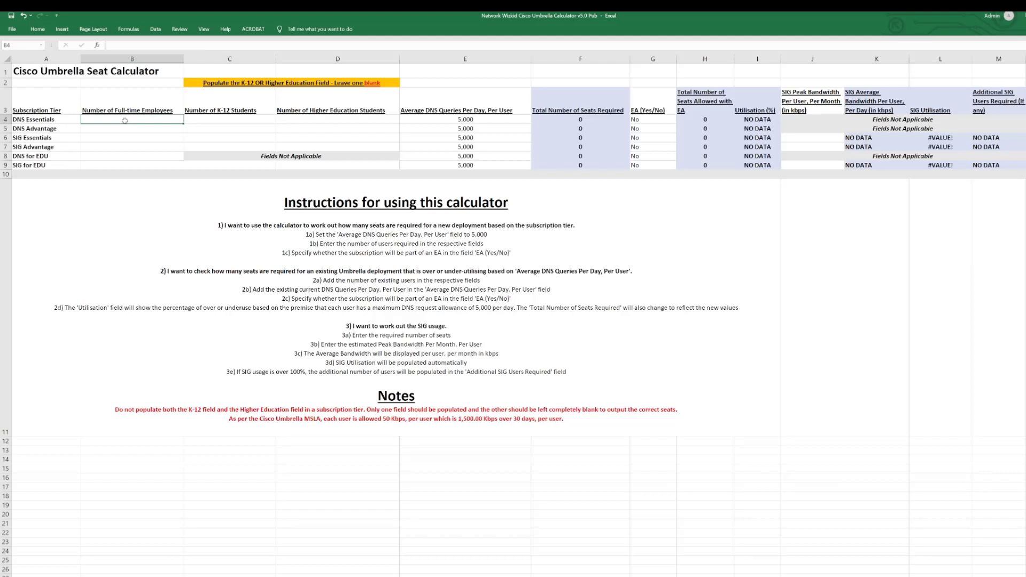
{"action": "type", "text": "1500"}
{"action": "key", "text": "Tab"}
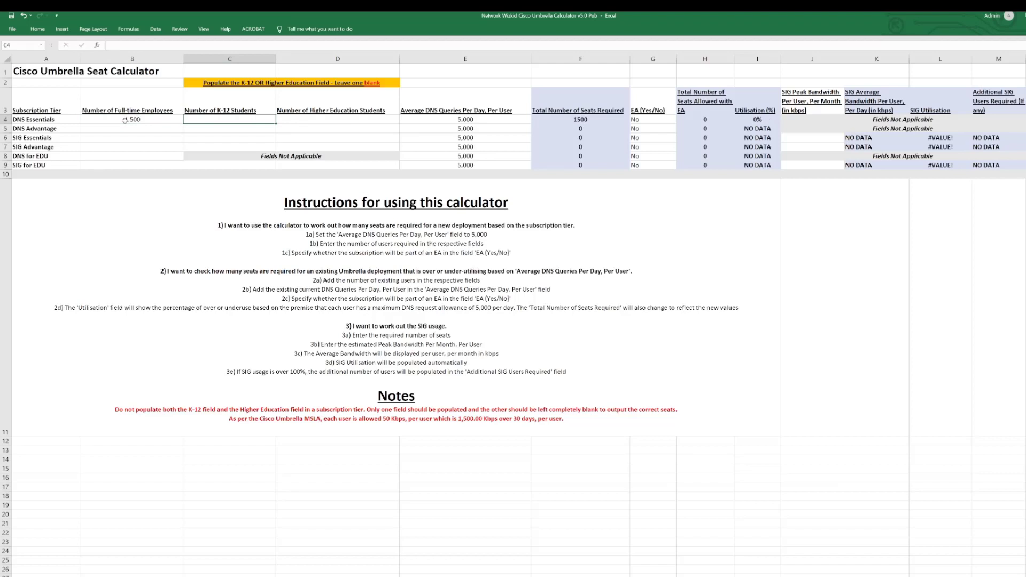
{"action": "type", "text": "500"}
{"action": "key", "text": "Tab"}
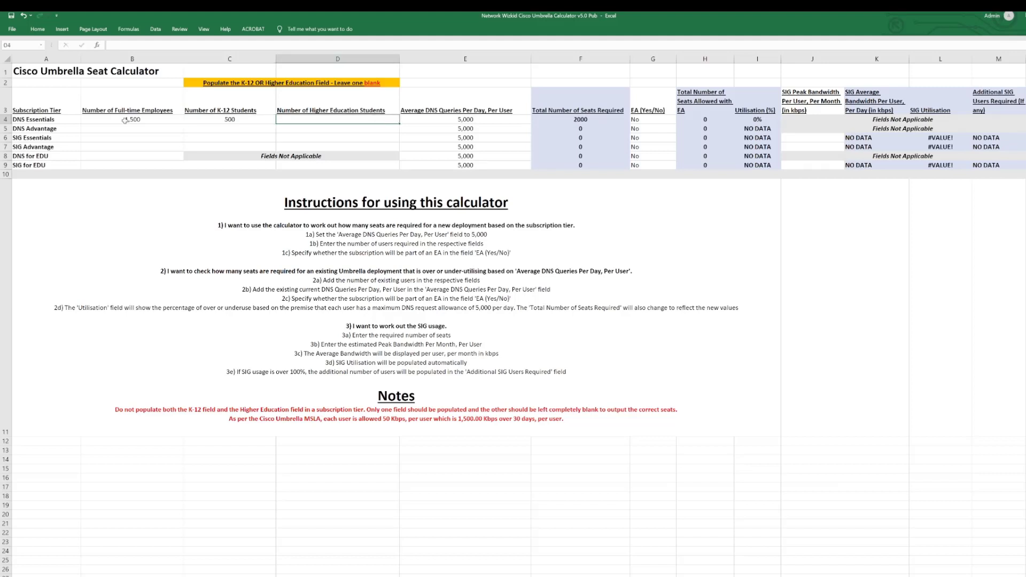
{"action": "key", "text": "Tab"}
{"action": "key", "text": "Tab"}
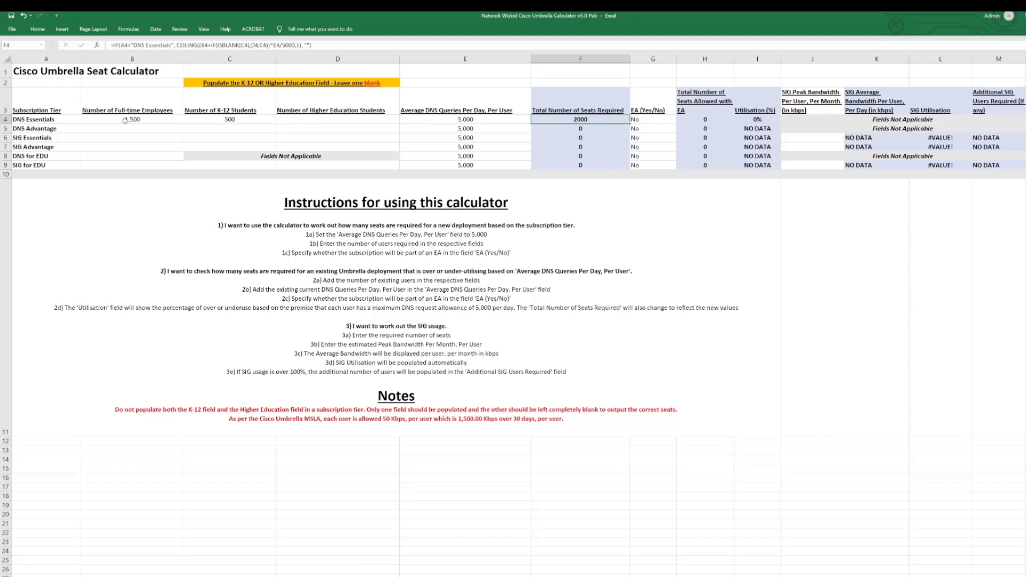
- Set the DNS Essentials average DNS queries per day to 6000 and check the total seats required
{"action": "key", "text": "shift+Tab"}
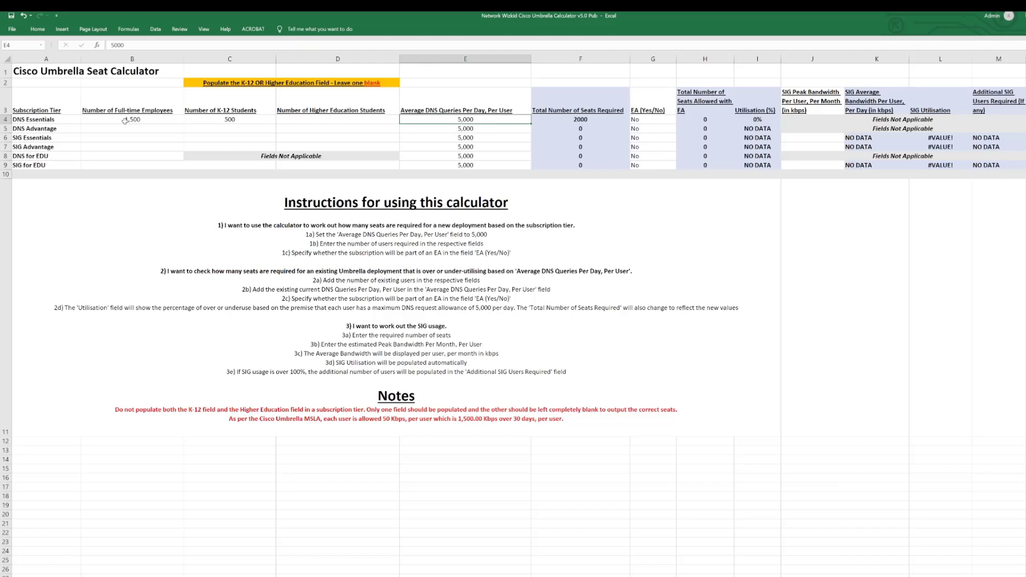
{"action": "type", "text": "6000"}
{"action": "key", "text": "Return"}
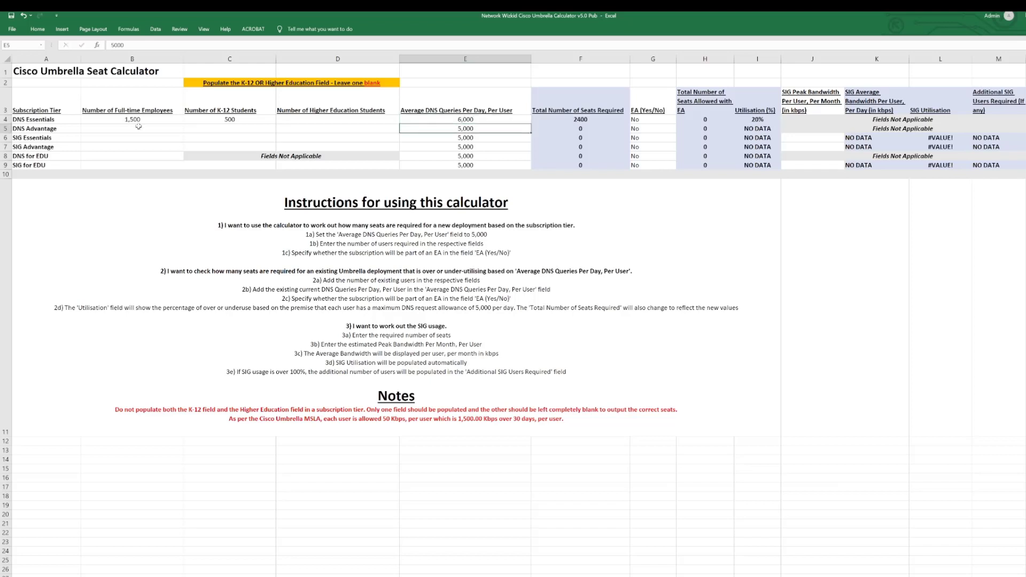
{"action": "key", "text": "Up"}
{"action": "key", "text": "Right"}
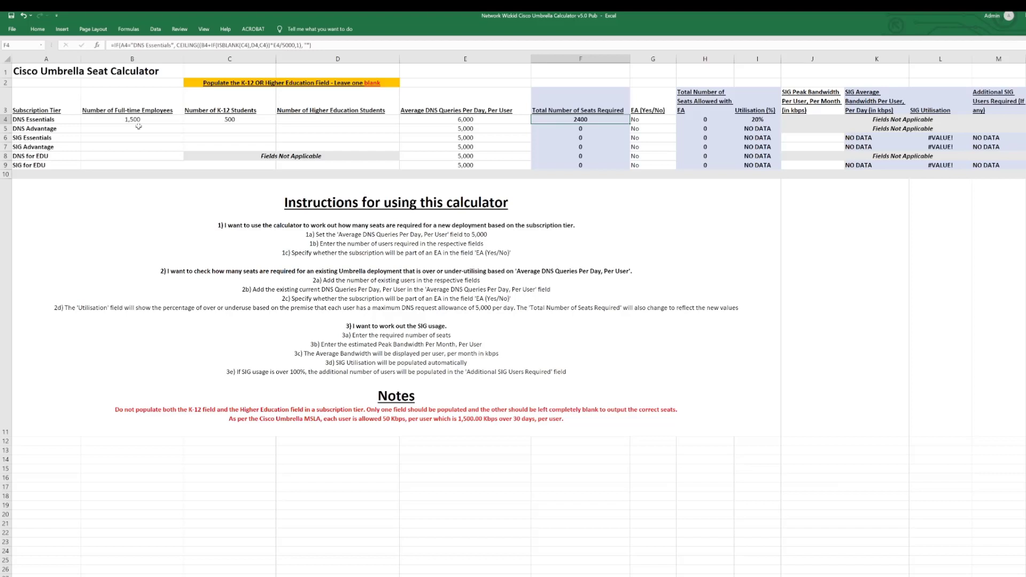
- Return the DNS Essentials average DNS queries per day, per user, to 5000
{"action": "key", "text": "Left"}
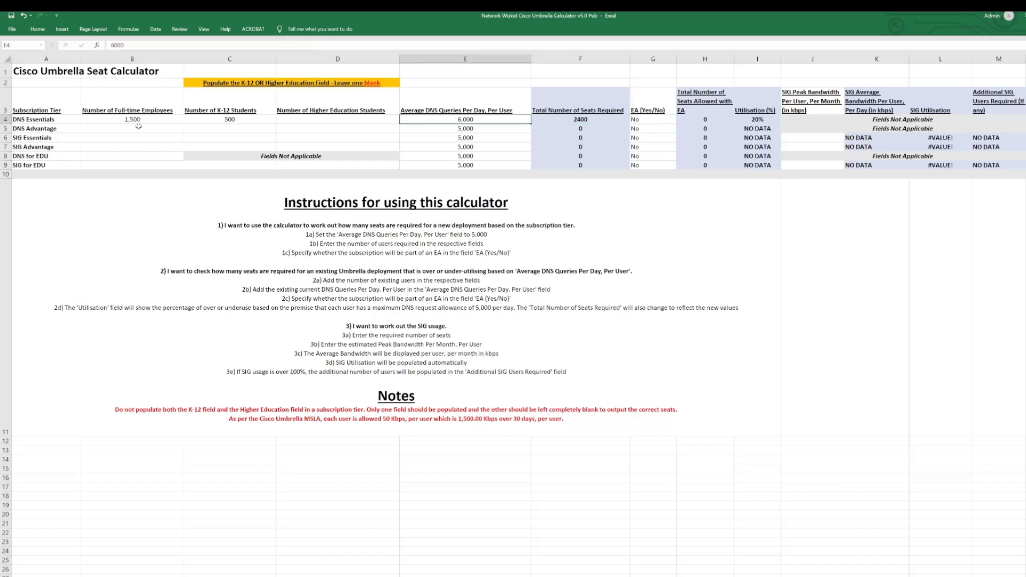
{"action": "type", "text": "5000"}
{"action": "key", "text": "Right"}
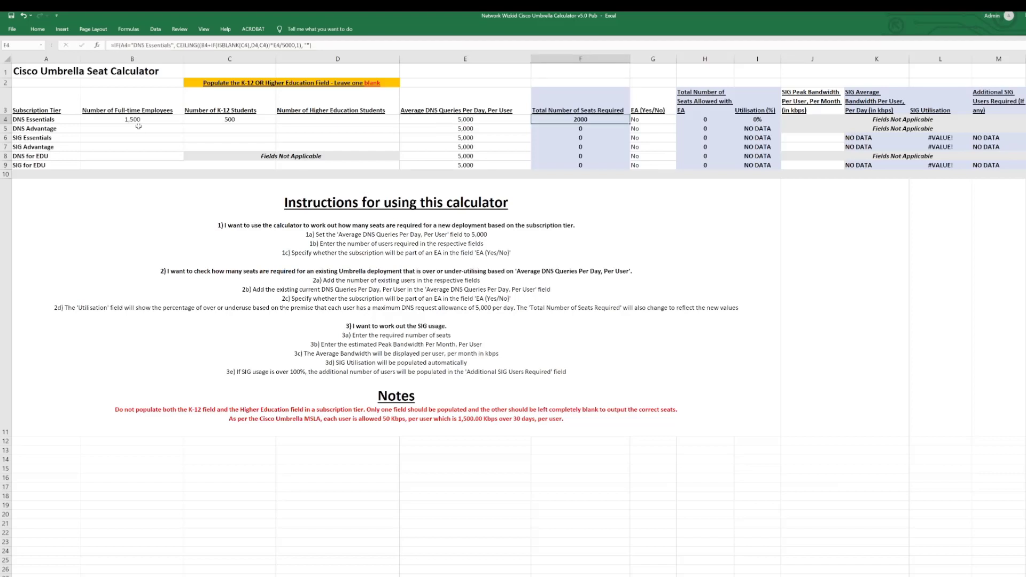
- Set the EA option for DNS Essentials to Yes and check the seats allowed with EA
{"action": "key", "text": "Right"}
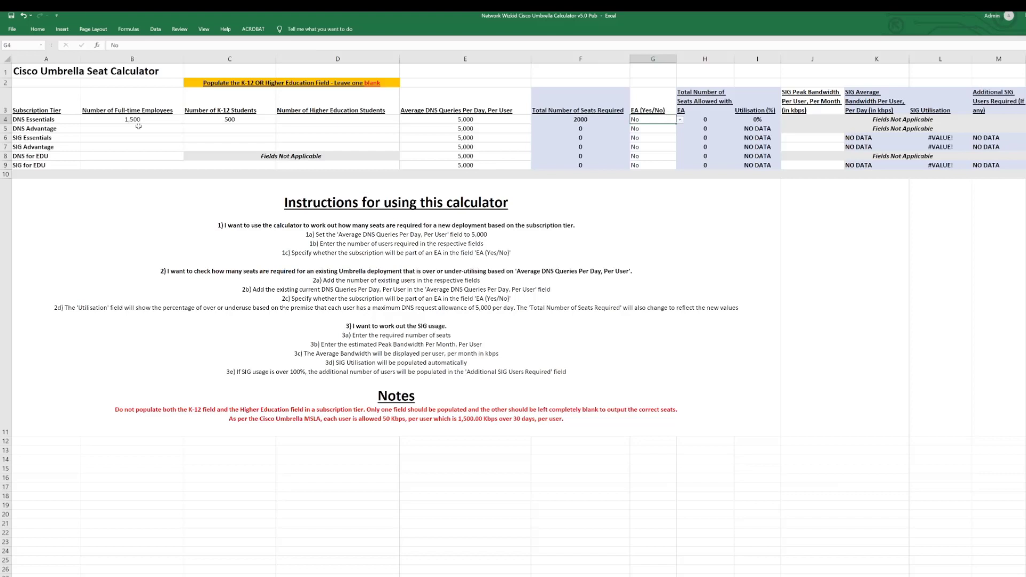
{"action": "left_click", "coordinate": [680, 120]}
{"action": "left_click", "coordinate": [660, 128]}
{"action": "left_click", "coordinate": [711, 120]}
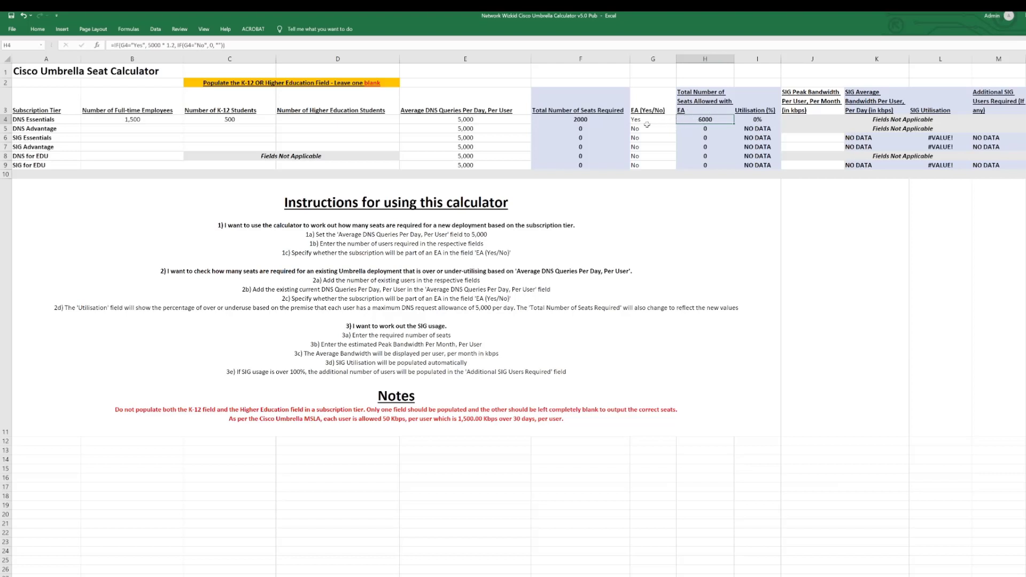
- Switch the EA option for DNS Essentials back to No
{"action": "left_click", "coordinate": [668, 120]}
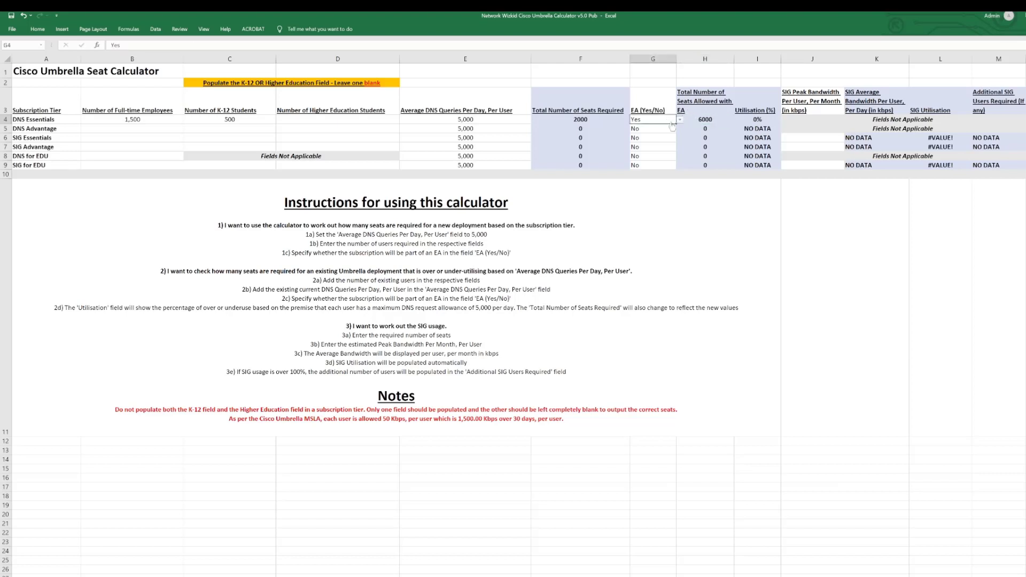
{"action": "left_click", "coordinate": [680, 120]}
{"action": "left_click", "coordinate": [663, 137]}
- Set the DNS Essentials average DNS queries per day to 7000 and check the utilisation percentage
{"action": "left_click", "coordinate": [449, 118]}
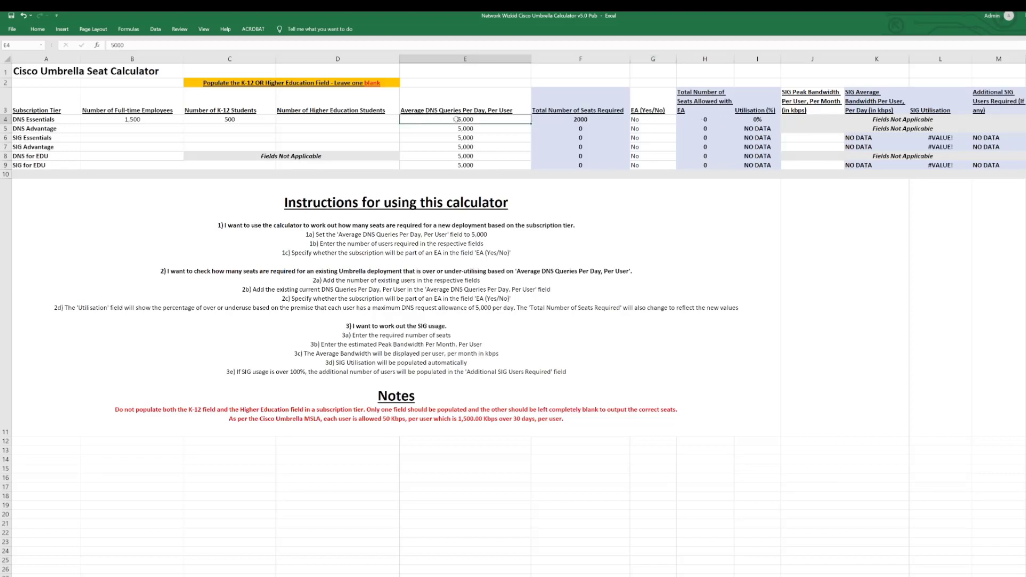
{"action": "type", "text": "7000"}
{"action": "key", "text": "Return"}
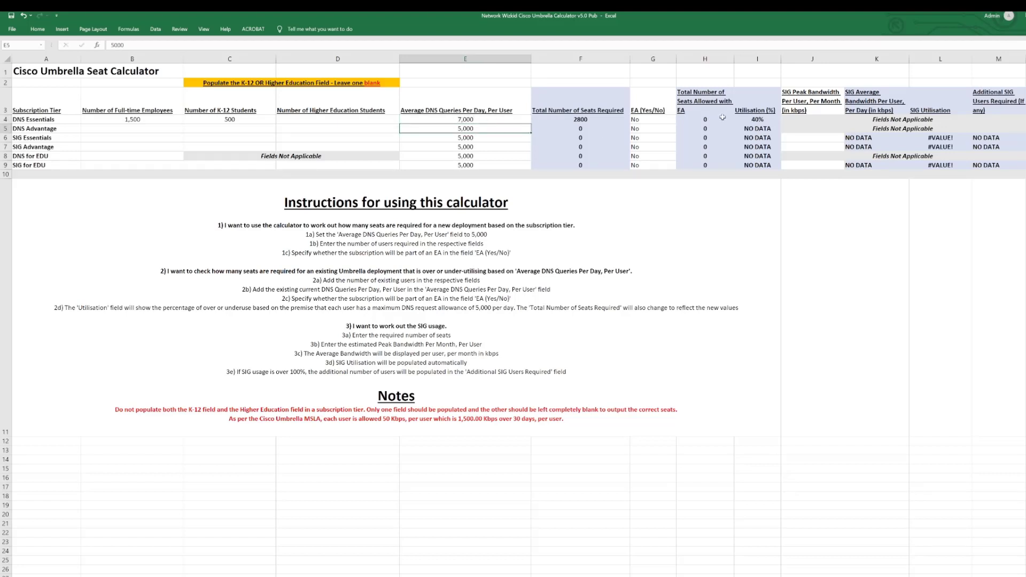
{"action": "left_click", "coordinate": [754, 120]}
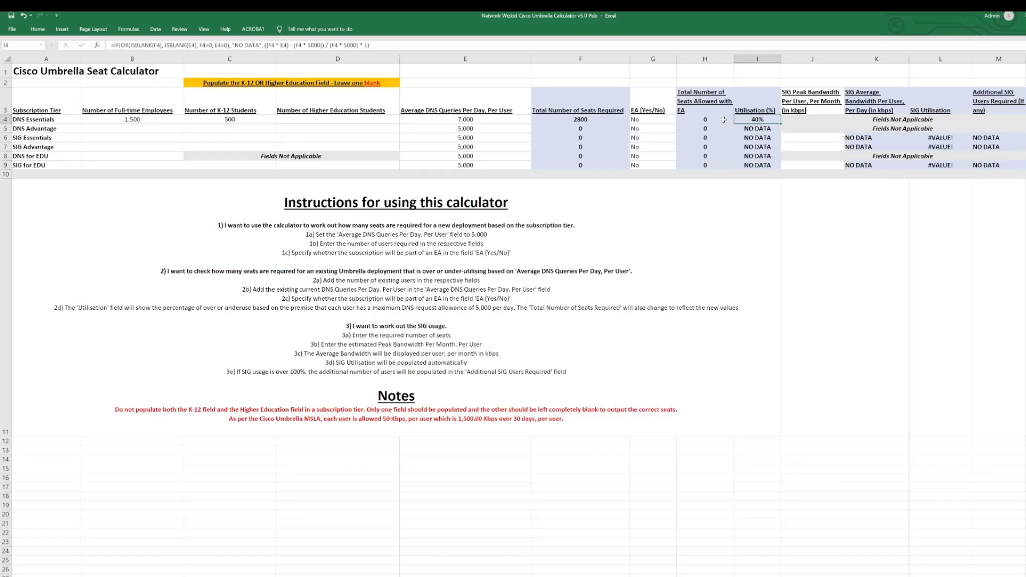
- Restore the DNS Essentials average DNS queries to 5000 and check its utilisation and total seats required
{"action": "left_click", "coordinate": [485, 117]}
{"action": "type", "text": "000"}
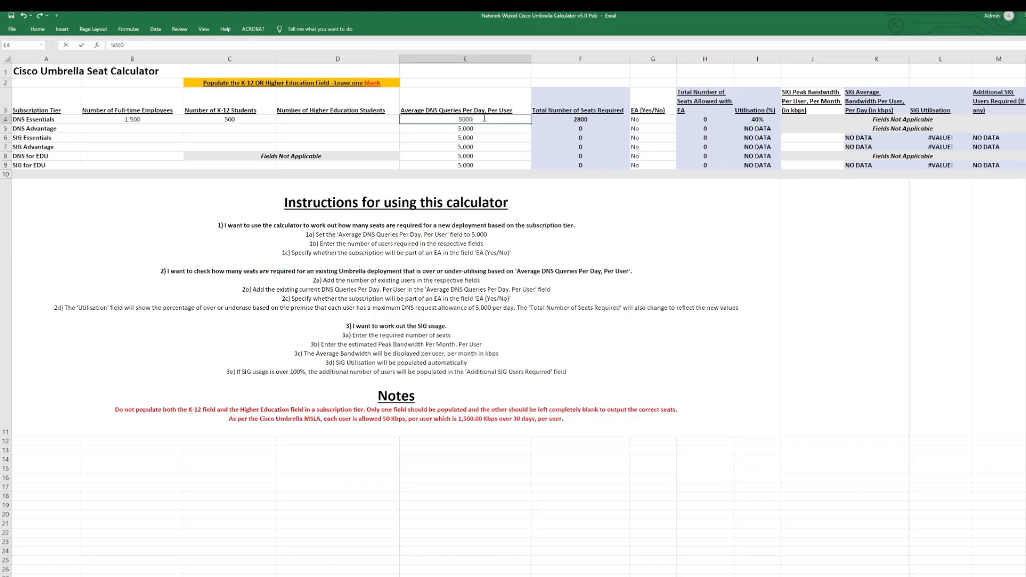
{"action": "key", "text": "Tab"}
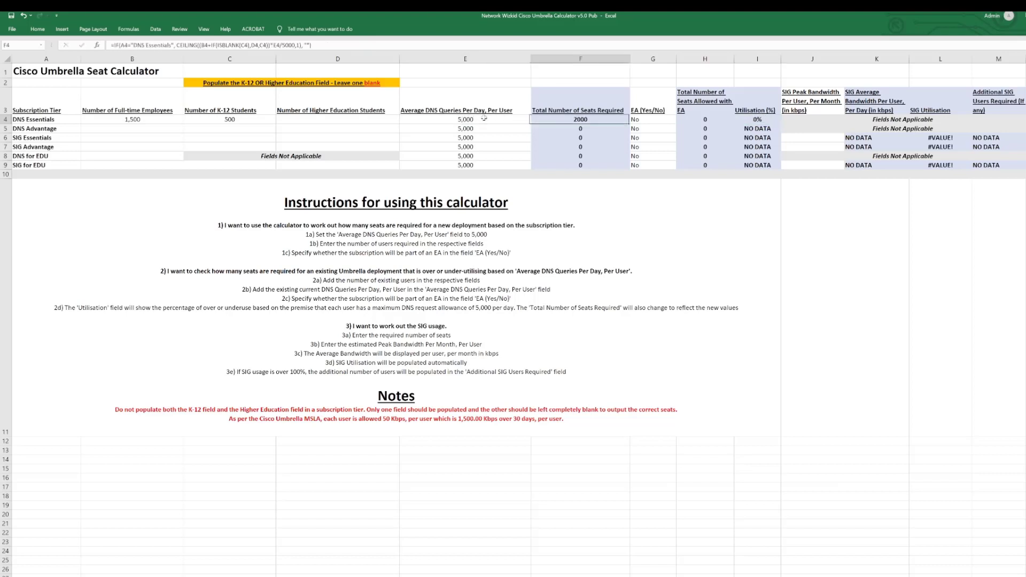
{"action": "left_click", "coordinate": [767, 122]}
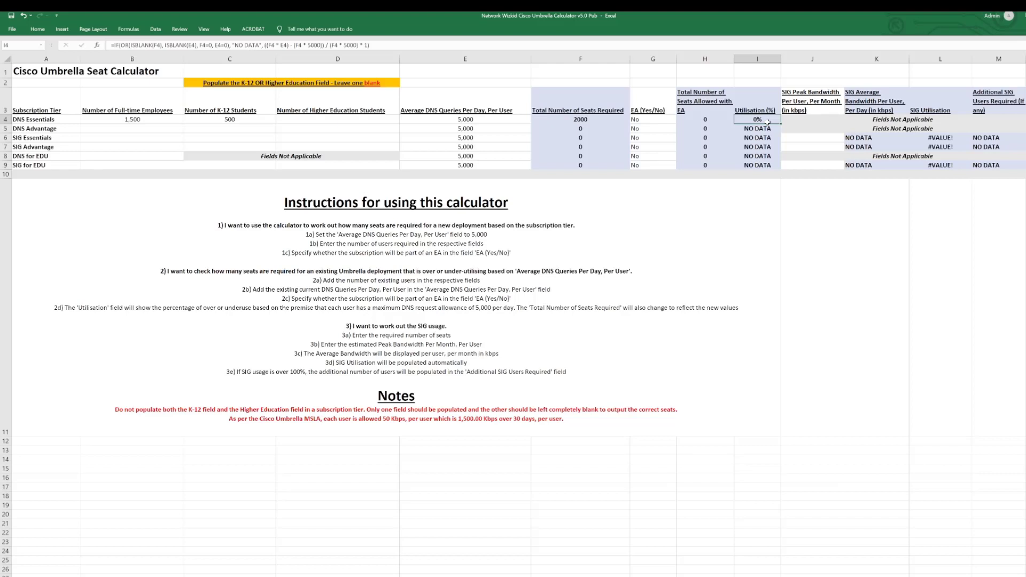
{"action": "left_click", "coordinate": [563, 122]}
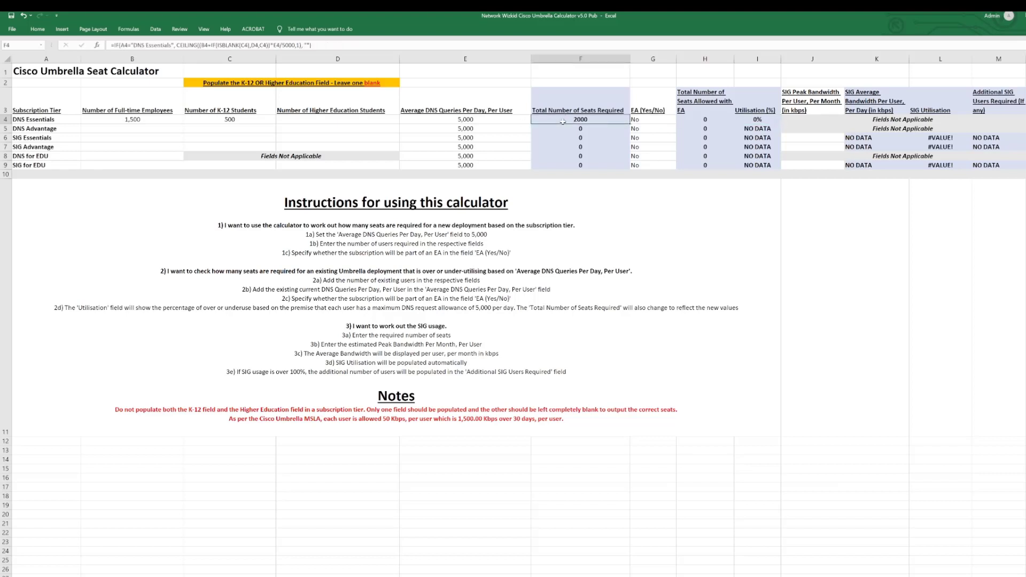
- Set the DNS Essentials average DNS queries per day, per user, to 3000
{"action": "left_click", "coordinate": [499, 117]}
{"action": "type", "text": "3000"}
{"action": "key", "text": "Return"}
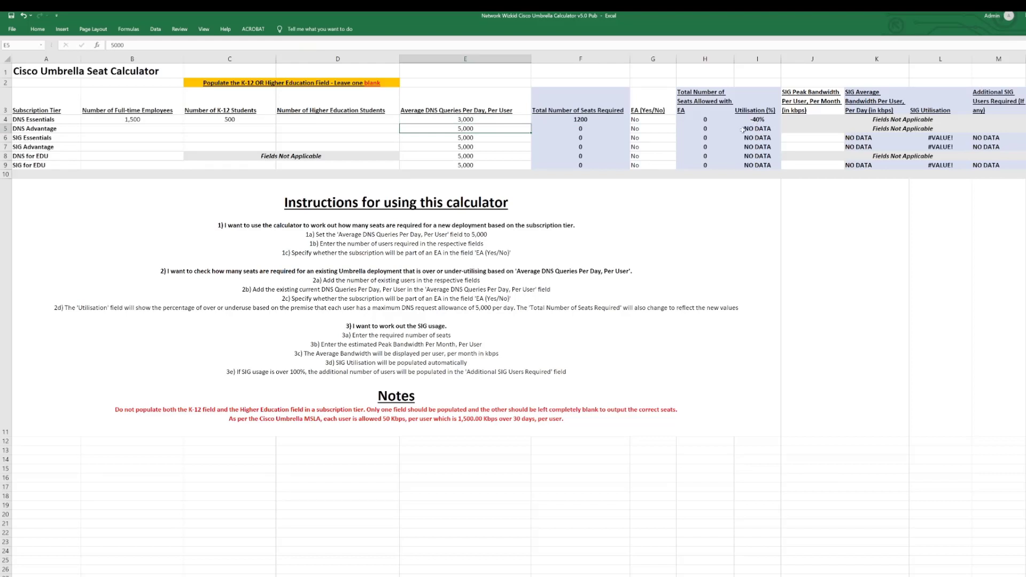
- Reset the average DNS queries per day, per user, for DNS Essentials to 5000
{"action": "key", "text": "Up"}
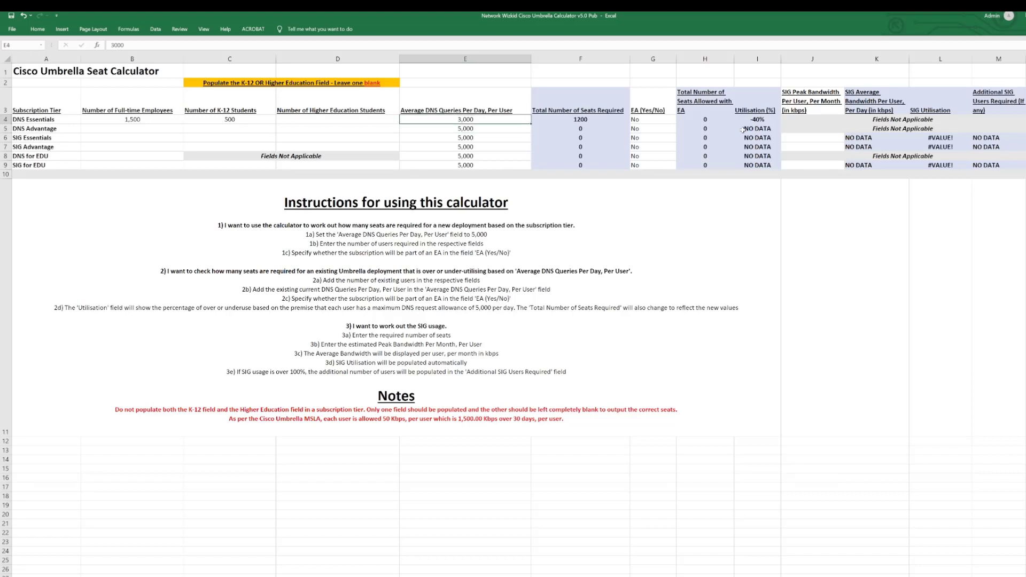
{"action": "type", "text": "4000"}
{"action": "key", "text": "BackSpace"}
{"action": "key", "text": "BackSpace"}
{"action": "key", "text": "BackSpace"}
{"action": "key", "text": "BackSpace"}
{"action": "type", "text": "5000"}
{"action": "key", "text": "Return"}
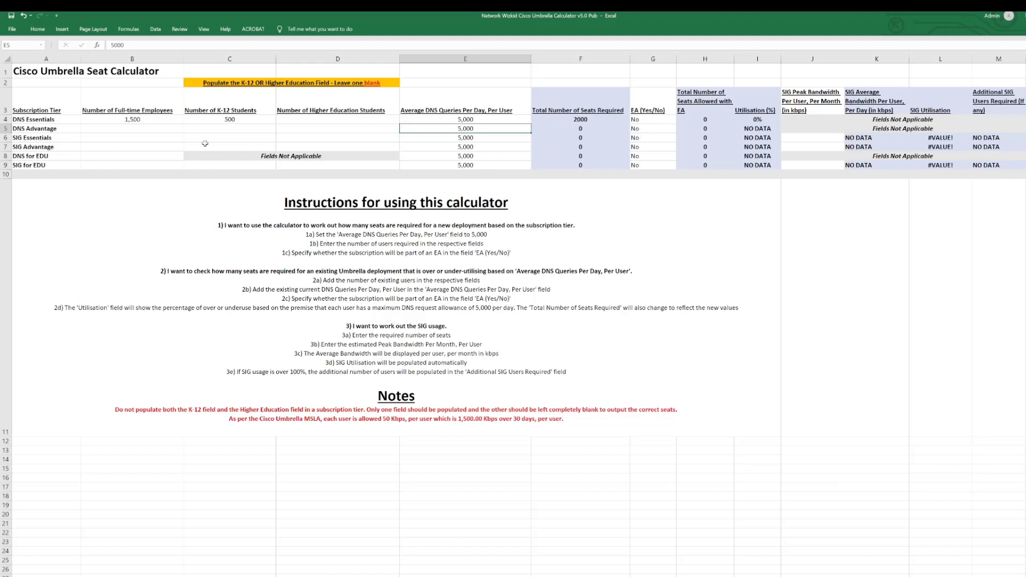
- Enter 3000 full-time employees for SIG Essentials, leaving both student fields blank
{"action": "left_click", "coordinate": [88, 138]}
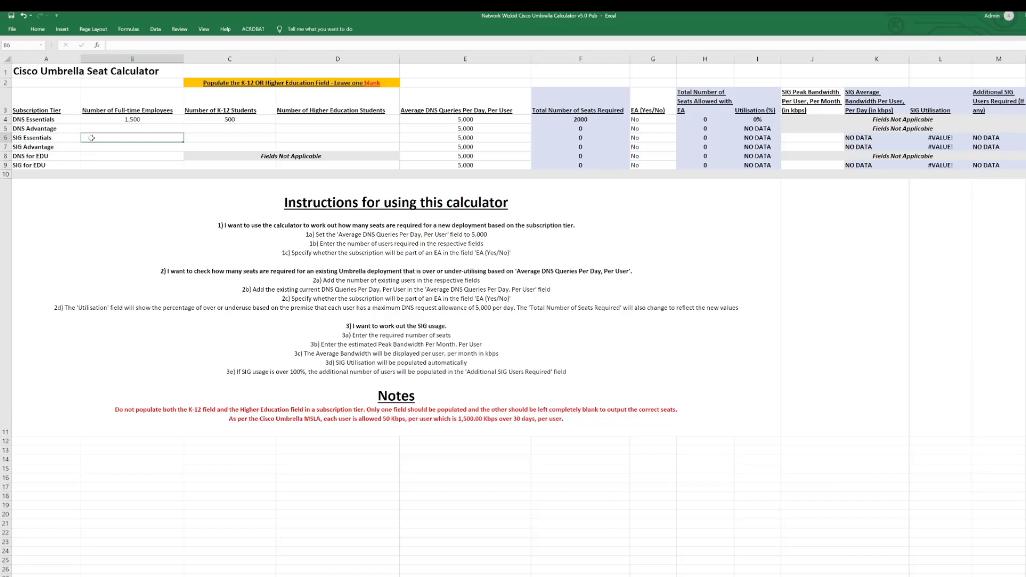
{"action": "type", "text": "3000"}
{"action": "key", "text": "Tab"}
{"action": "key", "text": "Tab"}
{"action": "key", "text": "Tab"}
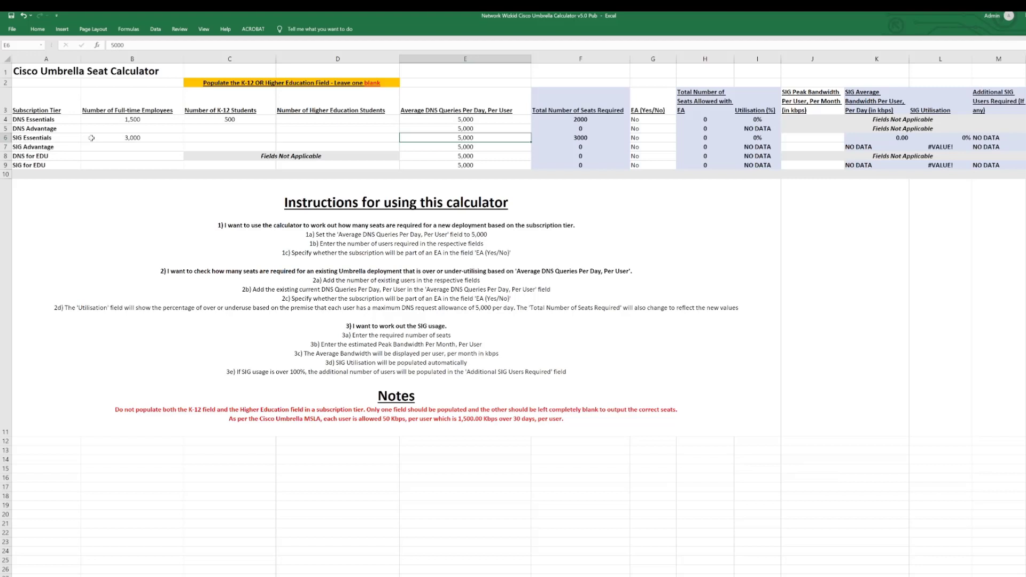
- Enter 1500 kbps as the SIG peak bandwidth per user, per month, for SIG Essentials
{"action": "key", "text": "Tab"}
{"action": "key", "text": "Tab"}
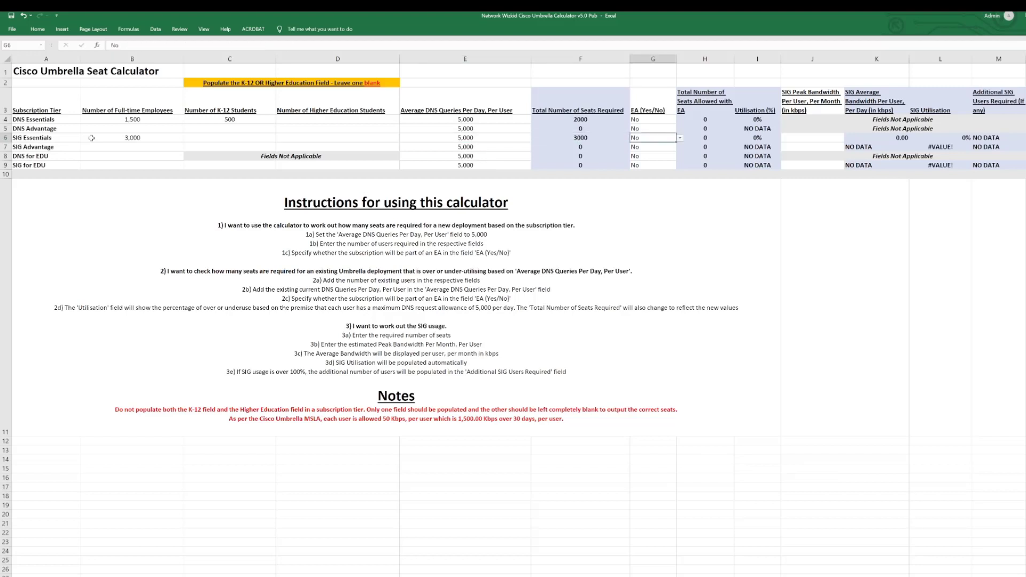
{"action": "key", "text": "Tab"}
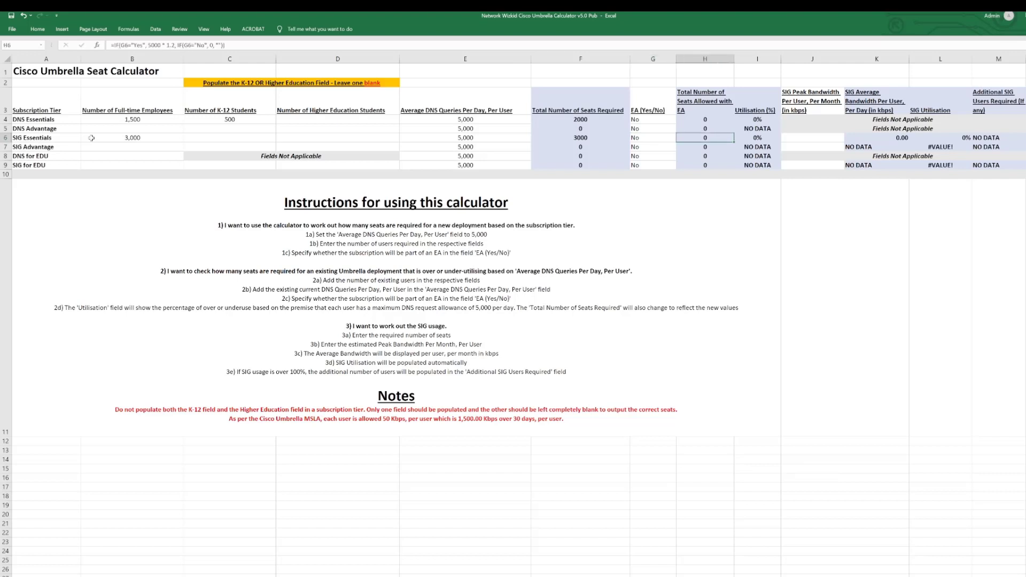
{"action": "key", "text": "Tab"}
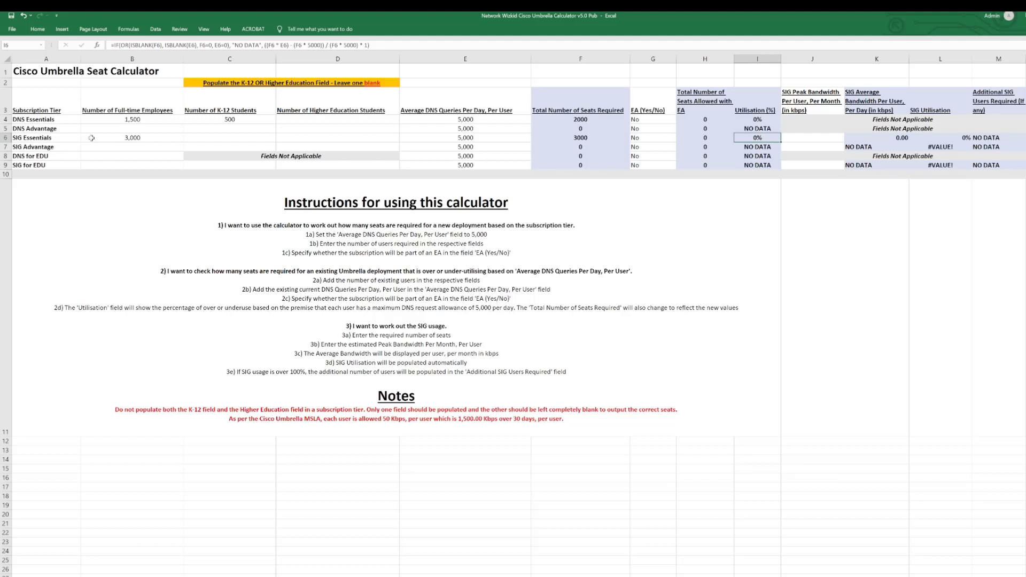
{"action": "key", "text": "Tab"}
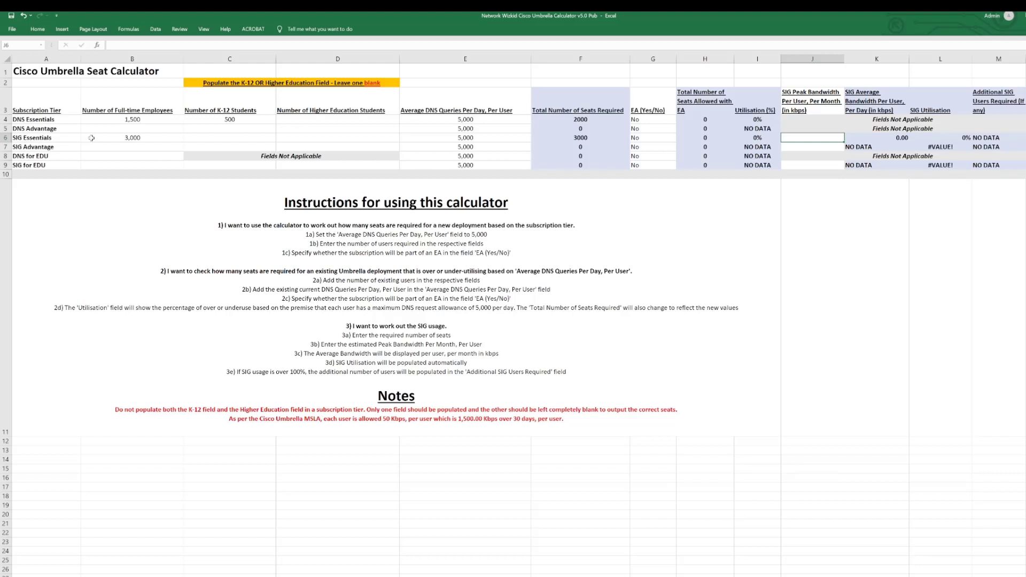
{"action": "type", "text": "1500"}
{"action": "key", "text": "Tab"}
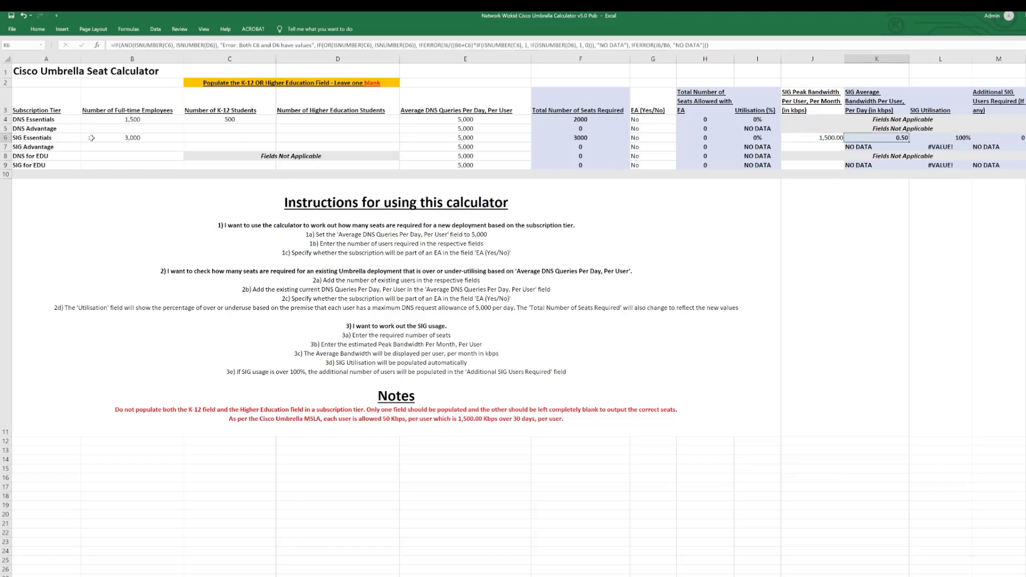
- Examine the average bandwidth, SIG utilisation and additional SIG users required for SIG Essentials
{"action": "key", "text": "Tab"}
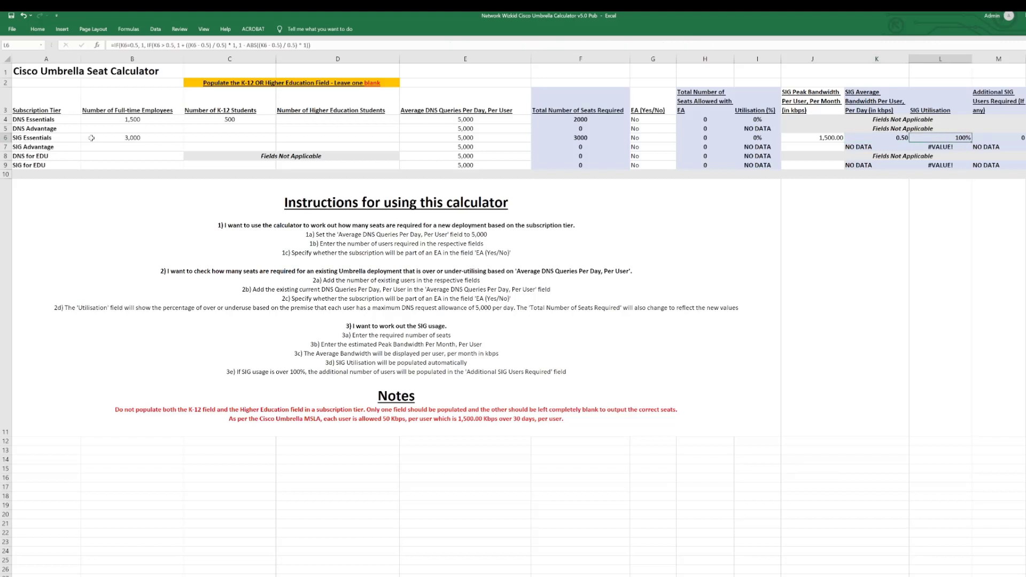
{"action": "key", "text": "shift+Tab"}
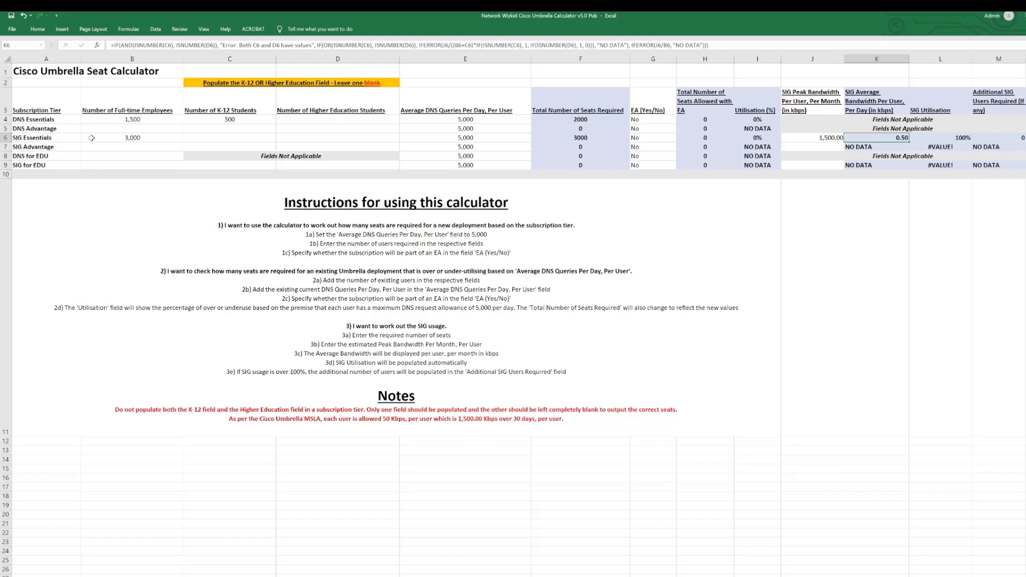
{"action": "key", "text": "Right"}
{"action": "key", "text": "Left"}
{"action": "key", "text": "Right"}
{"action": "key", "text": "Right"}
{"action": "key", "text": "Left"}
{"action": "key", "text": "Left"}
- Set the SIG Essentials peak bandwidth to 2000 kbps and check its average bandwidth, utilisation and additional users required
{"action": "key", "text": "Left"}
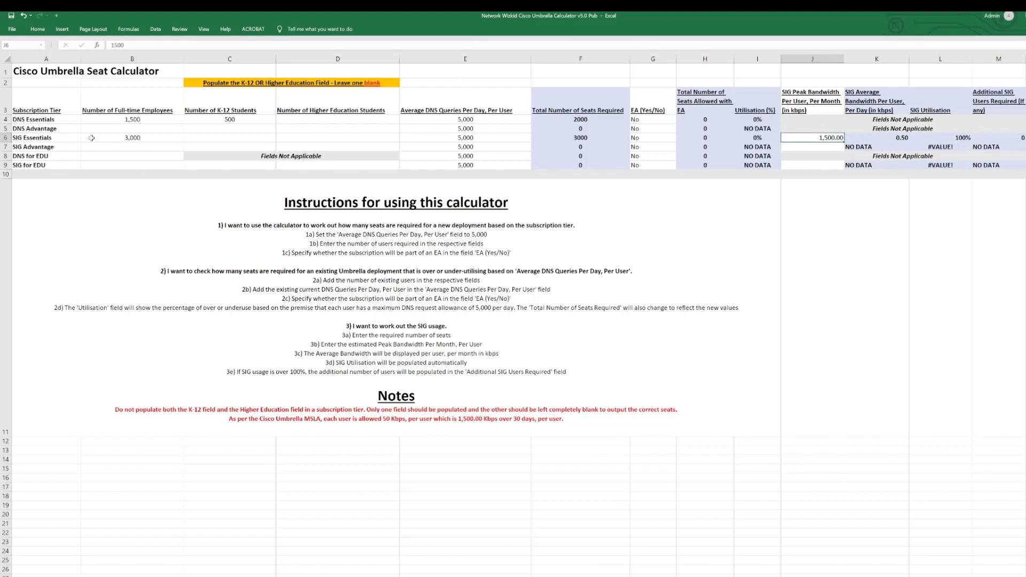
{"action": "type", "text": "2000"}
{"action": "key", "text": "Tab"}
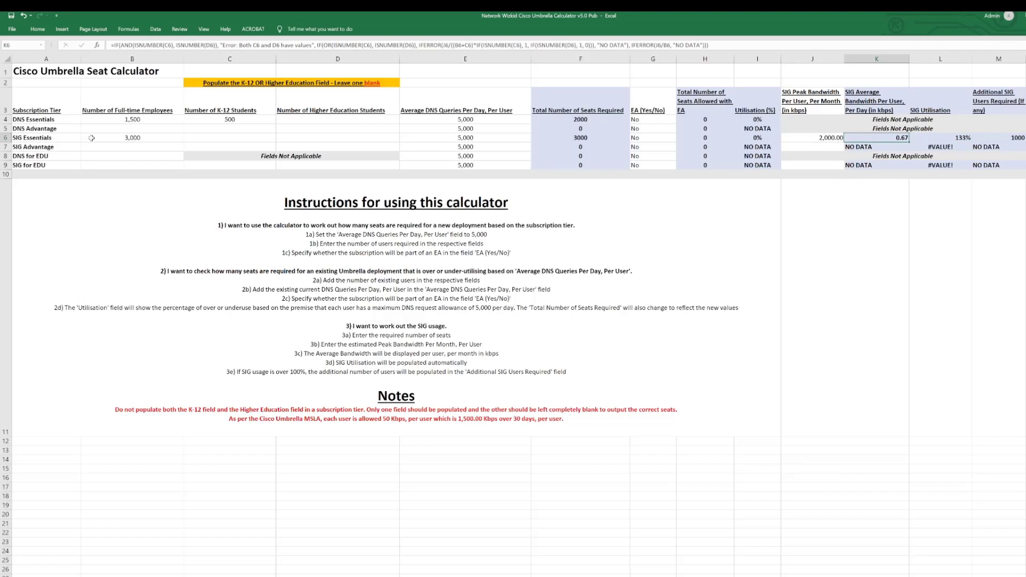
{"action": "key", "text": "Right"}
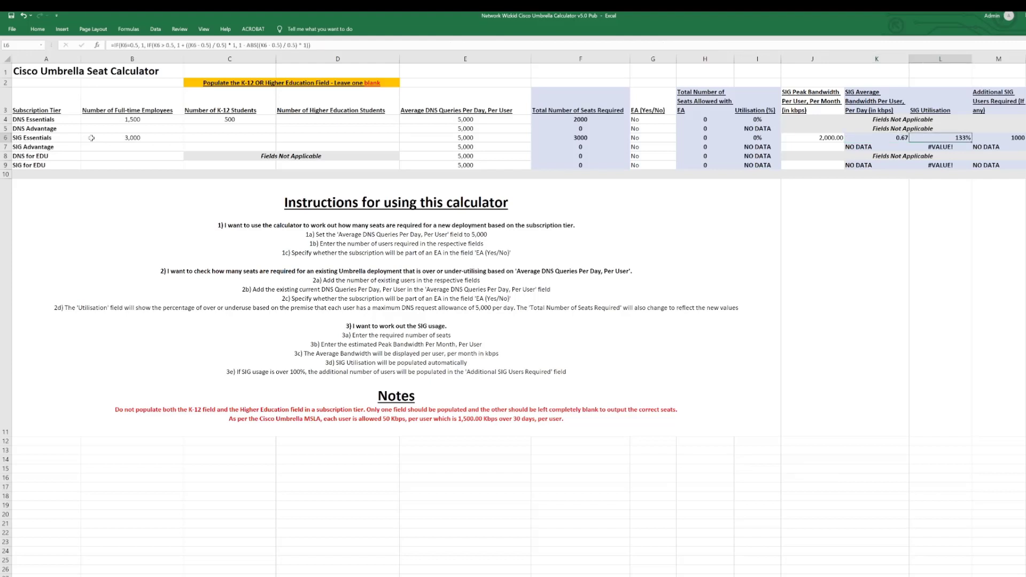
{"action": "key", "text": "Left"}
{"action": "key", "text": "Left"}
{"action": "key", "text": "Right"}
{"action": "key", "text": "Right"}
{"action": "key", "text": "Right"}
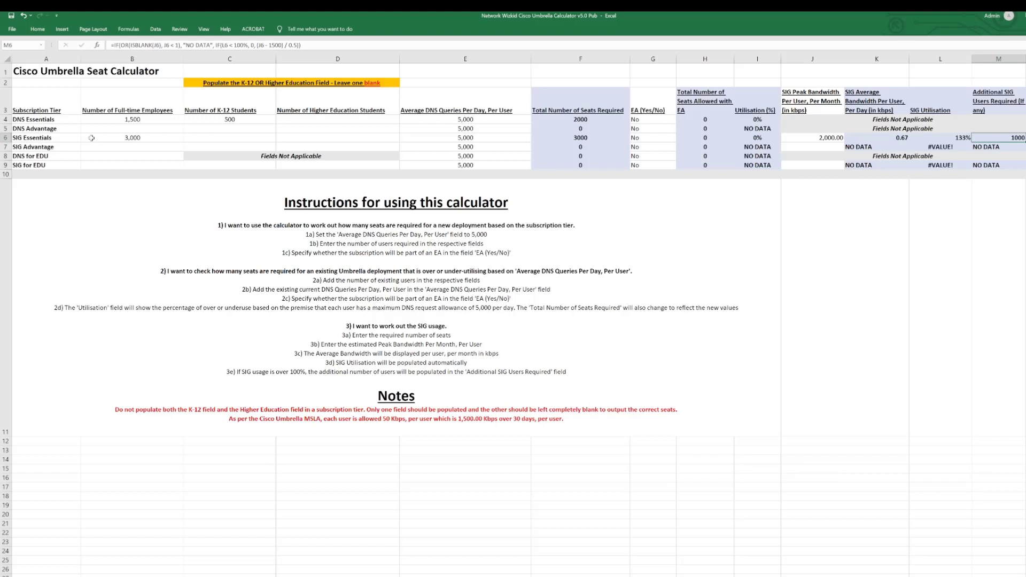
- Reset the SIG peak bandwidth per user, per month, for SIG Essentials to 1500 kbps
{"action": "key", "text": "Left"}
{"action": "key", "text": "Left"}
{"action": "key", "text": "Left"}
{"action": "type", "text": "1"}
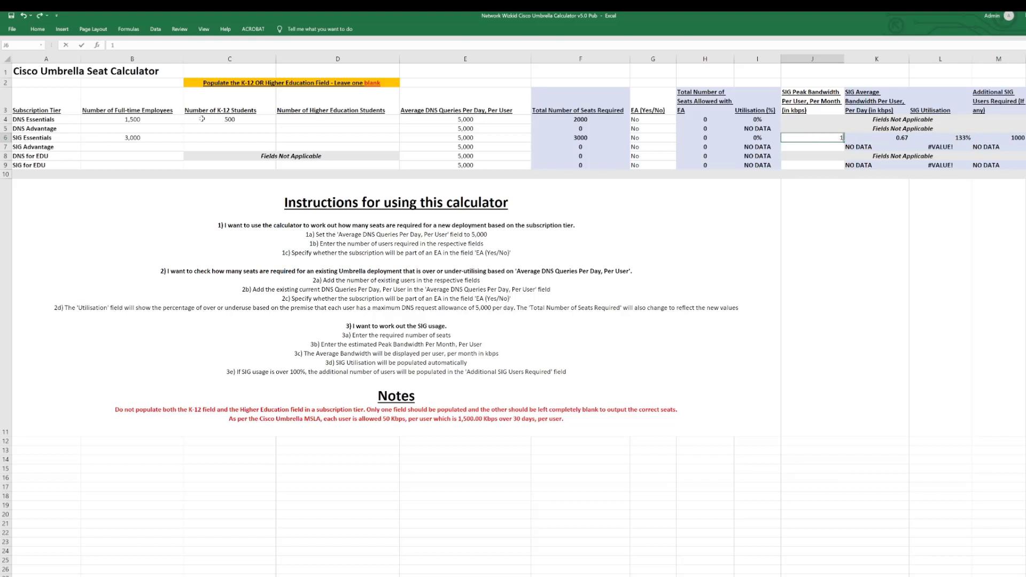
{"action": "type", "text": "5000"}
{"action": "key", "text": "BackSpace"}
{"action": "key", "text": "Return"}
{"action": "key", "text": "Up"}
- Go back along the SIG Essentials row to its number of full-time employees
{"action": "key", "text": "Left"}
{"action": "key", "text": "Left"}
{"action": "key", "text": "Left"}
{"action": "key", "text": "Left"}
{"action": "key", "text": "Left"}
{"action": "key", "text": "Left"}
{"action": "key", "text": "Left"}
{"action": "key", "text": "Left"}
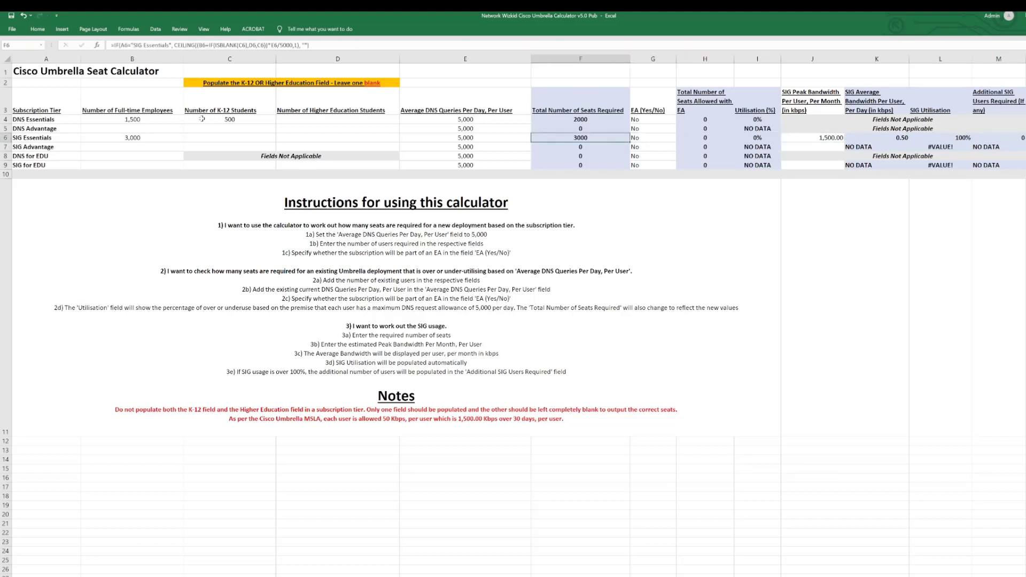